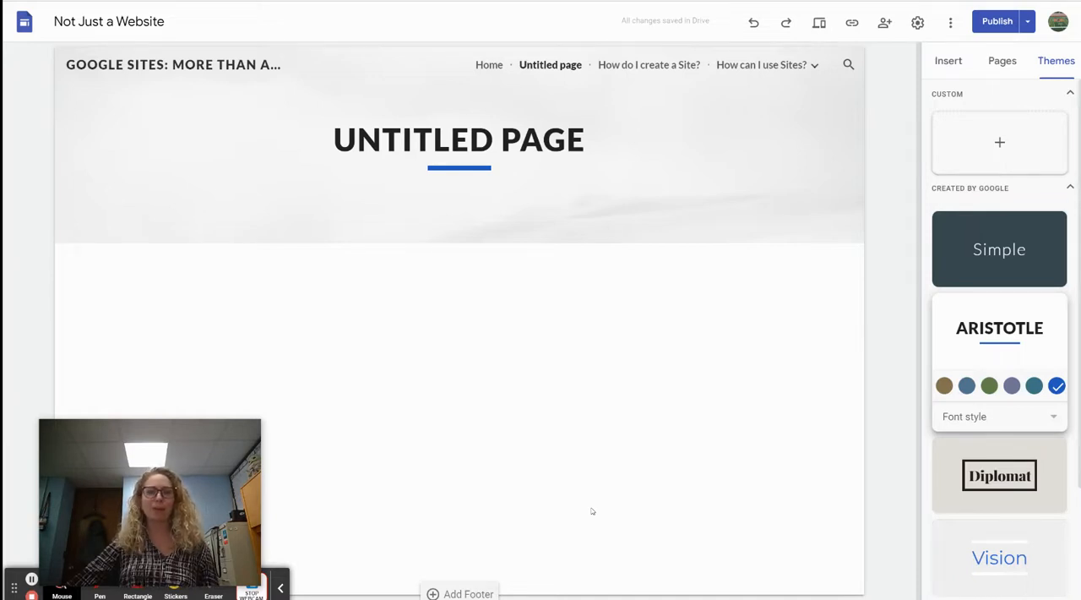
{"action": "mouse_move", "coordinate": [71, 540]}
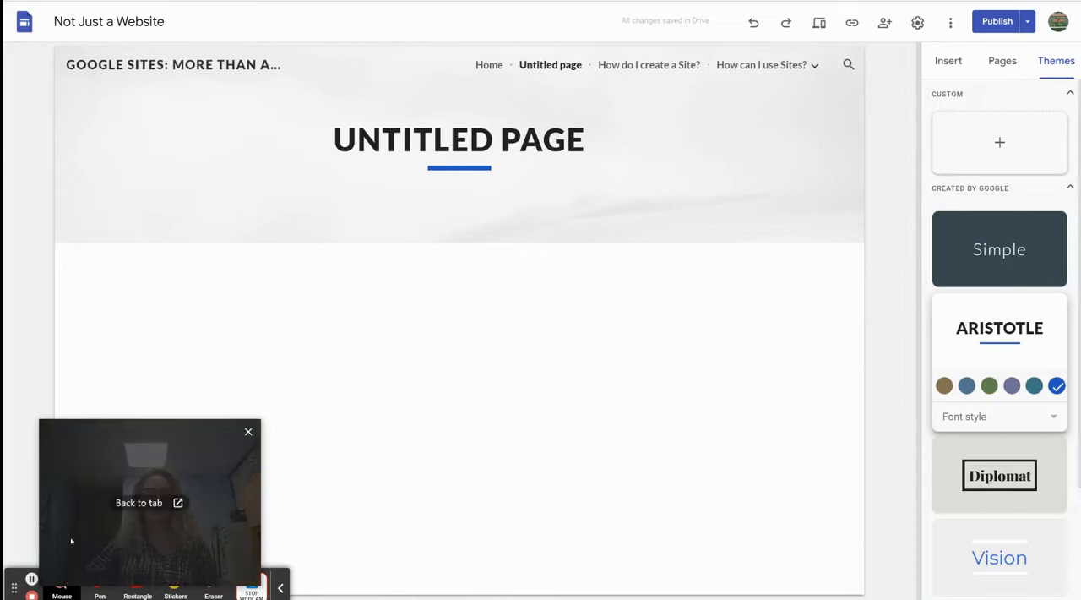
{"action": "left_click", "coordinate": [62, 593]}
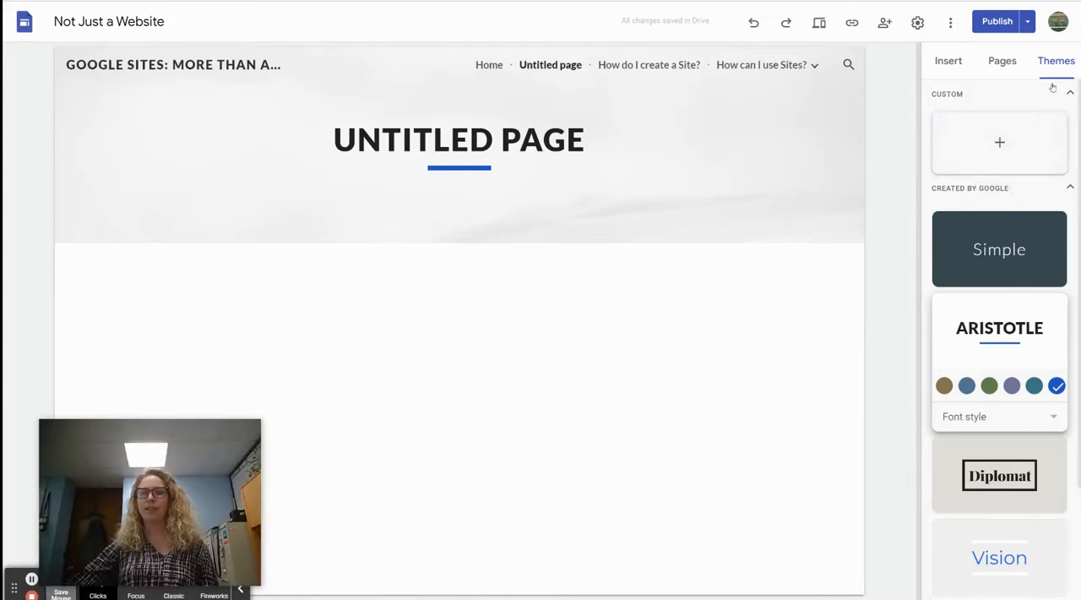
{"action": "left_click", "coordinate": [136, 595]}
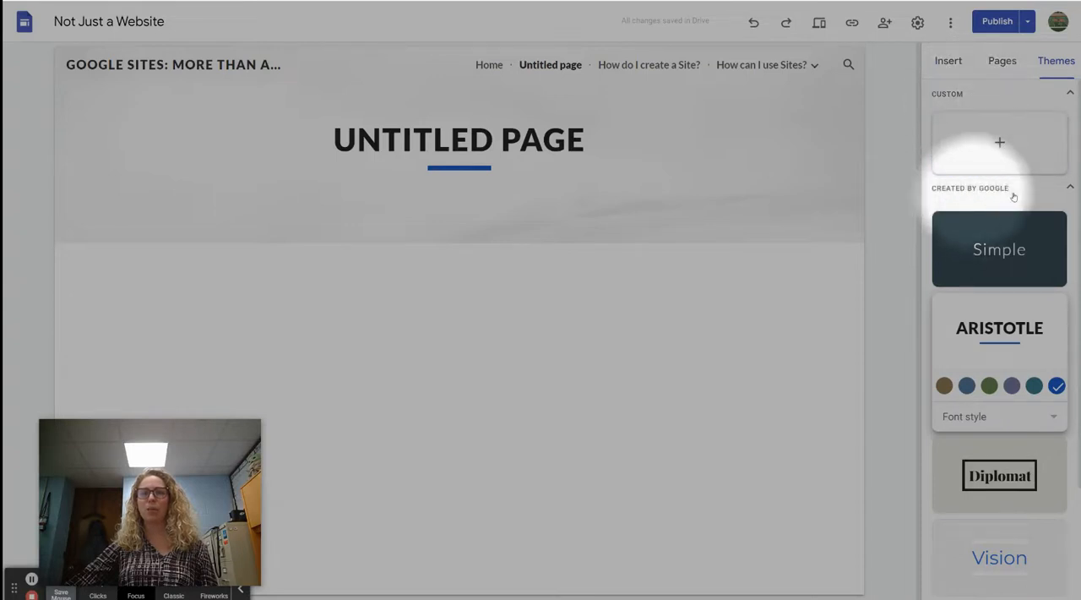
Step: Examine the Google-made themes and the font style options offered for the Aristotle theme
{"action": "scroll", "coordinate": [976, 245], "scroll_direction": "down", "scroll_amount": 2}
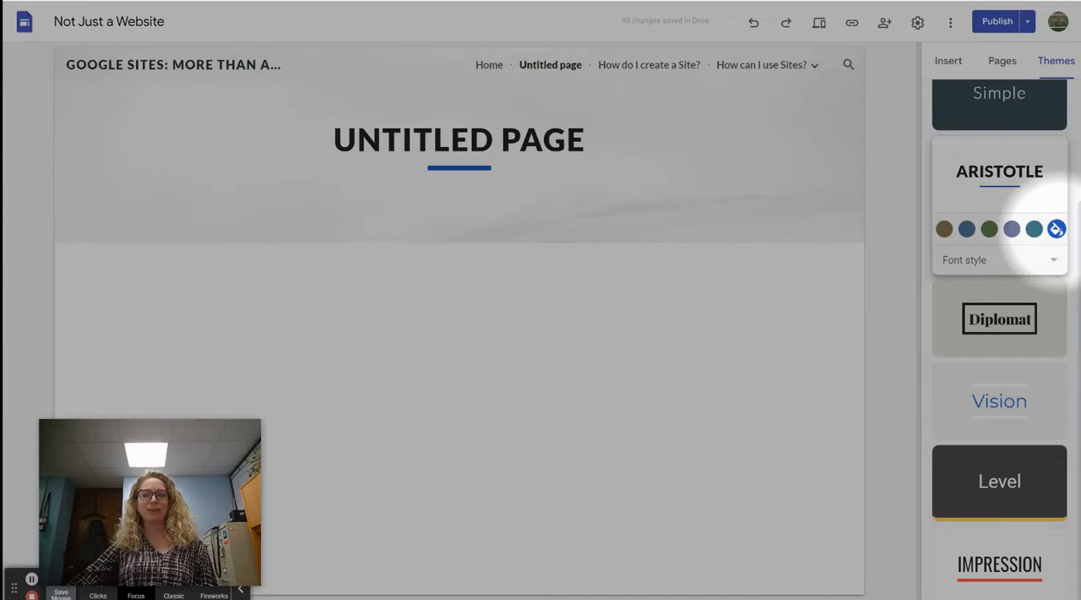
{"action": "left_click", "coordinate": [1054, 260]}
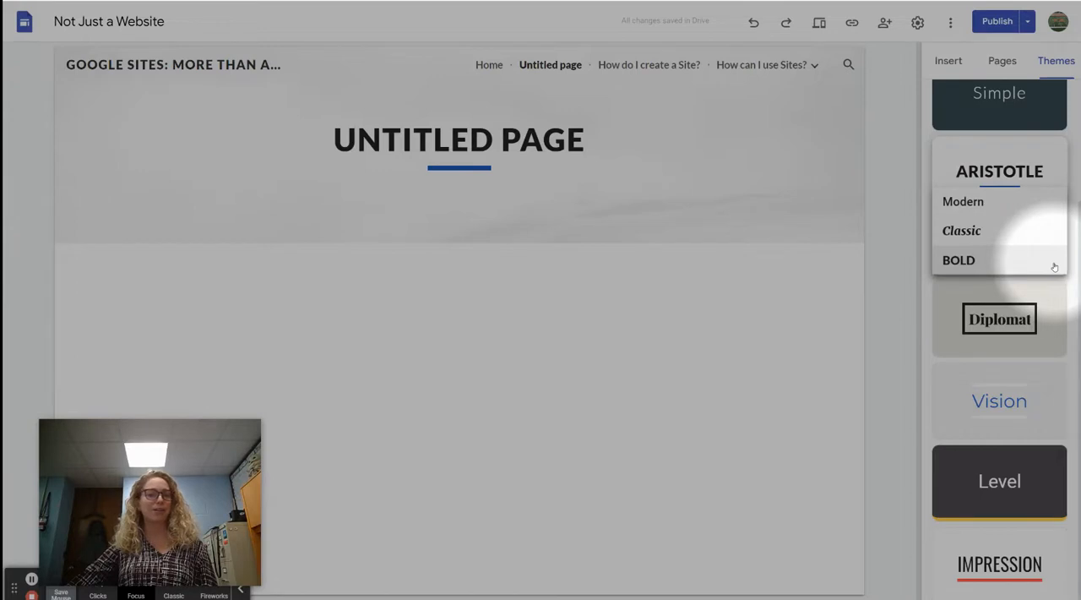
{"action": "left_click", "coordinate": [894, 273]}
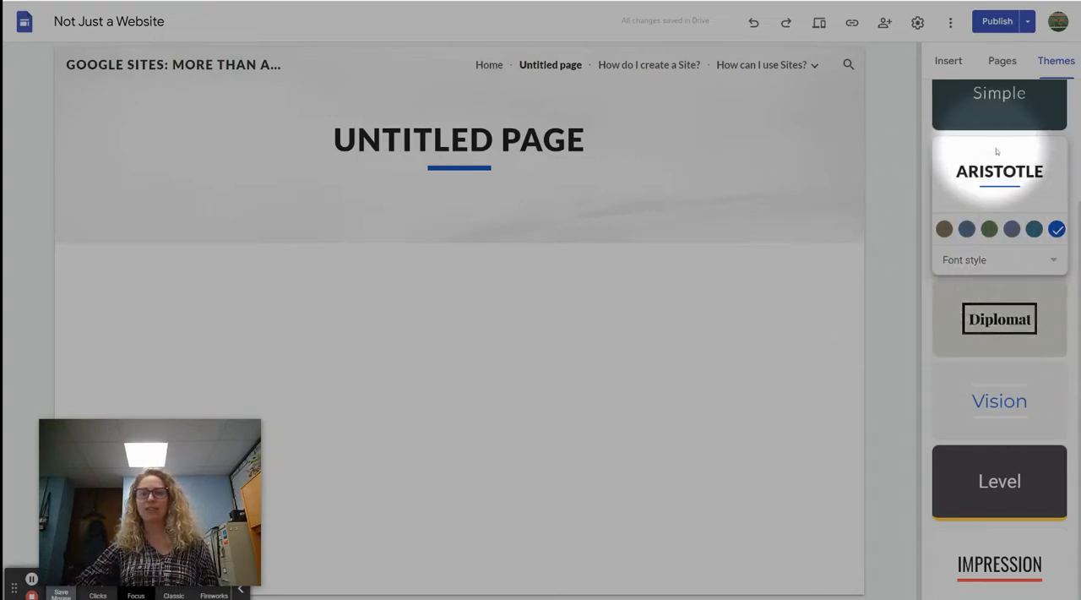
{"action": "scroll", "coordinate": [1024, 139], "scroll_direction": "up", "scroll_amount": 3}
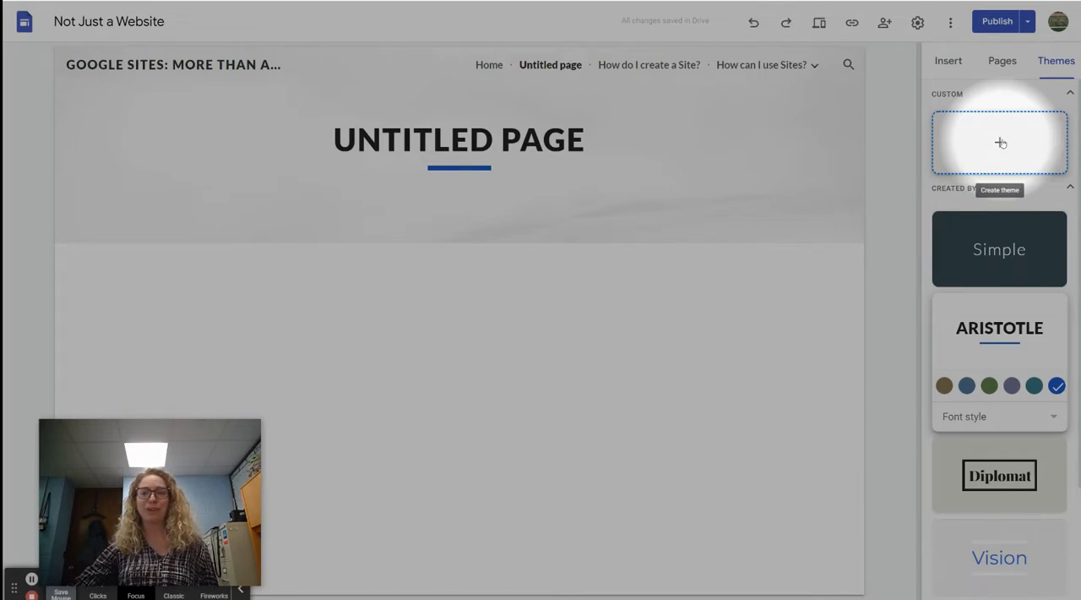
Step: Start a new custom theme named NOCS without a logo or banner image and choose custom colors for it
{"action": "left_click", "coordinate": [1000, 142]}
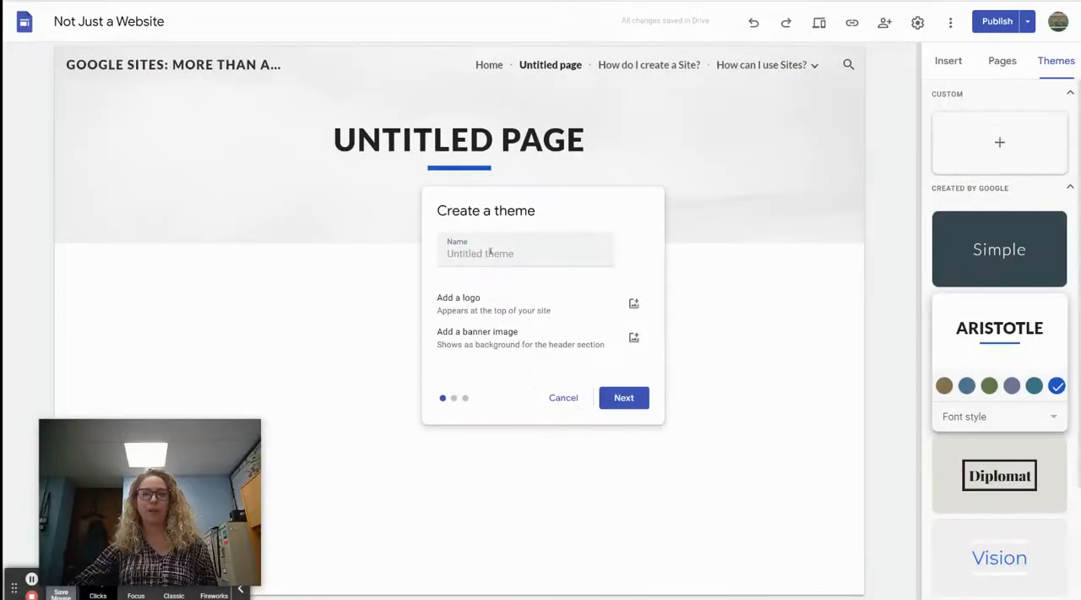
{"action": "left_click", "coordinate": [484, 253]}
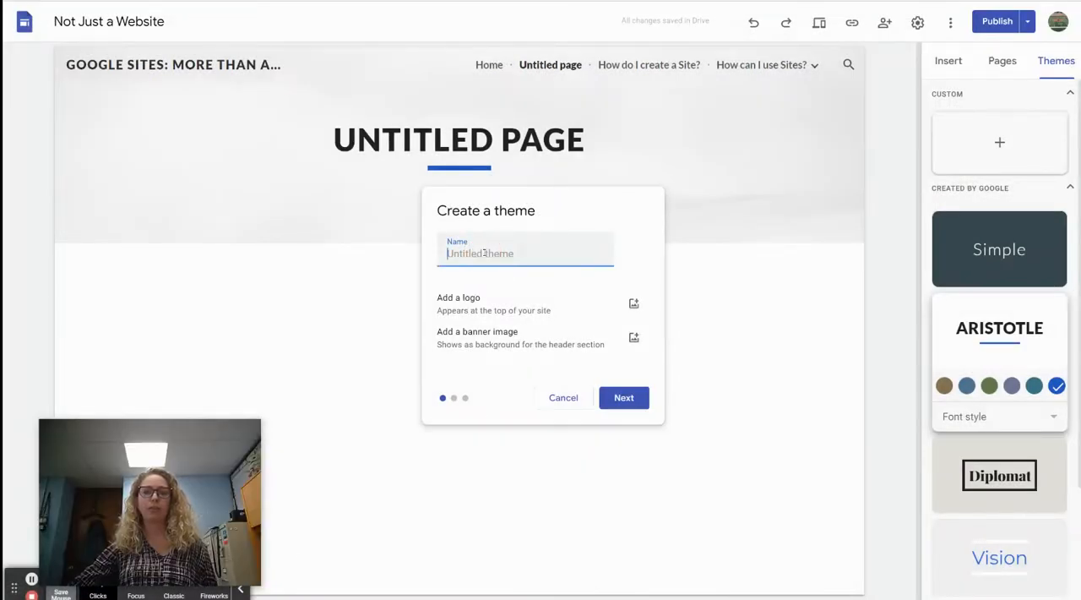
{"action": "type", "text": "NOCS"}
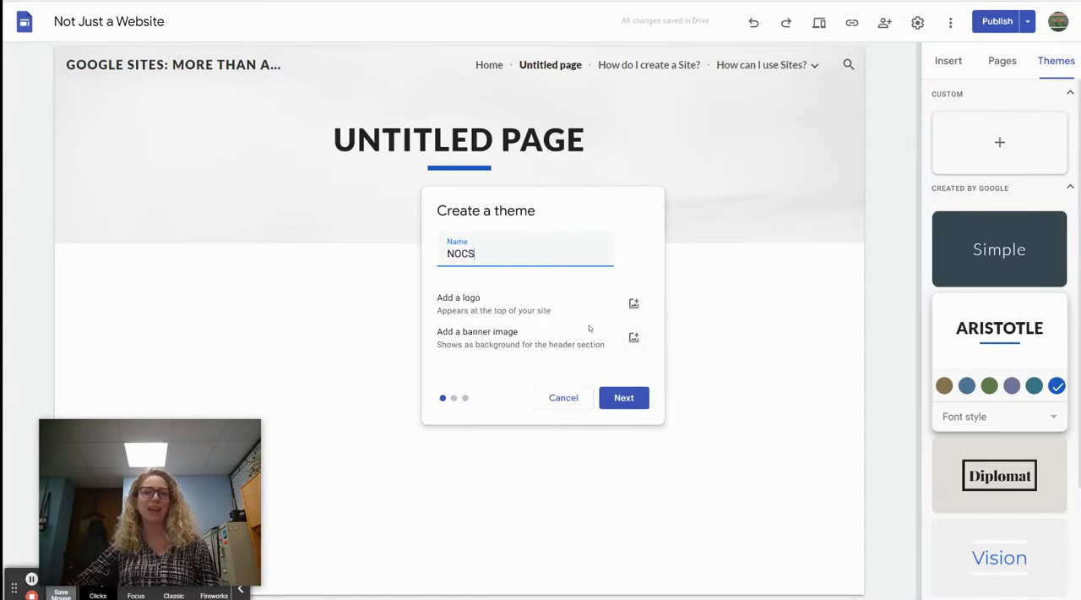
{"action": "left_click", "coordinate": [639, 406]}
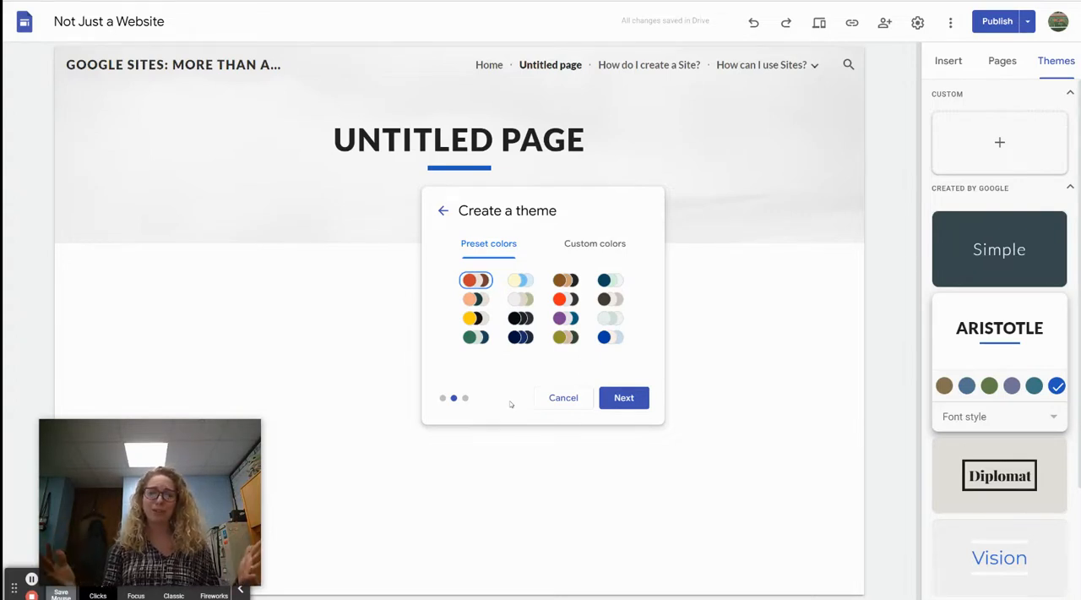
{"action": "left_click", "coordinate": [600, 243]}
{"action": "left_click", "coordinate": [495, 244]}
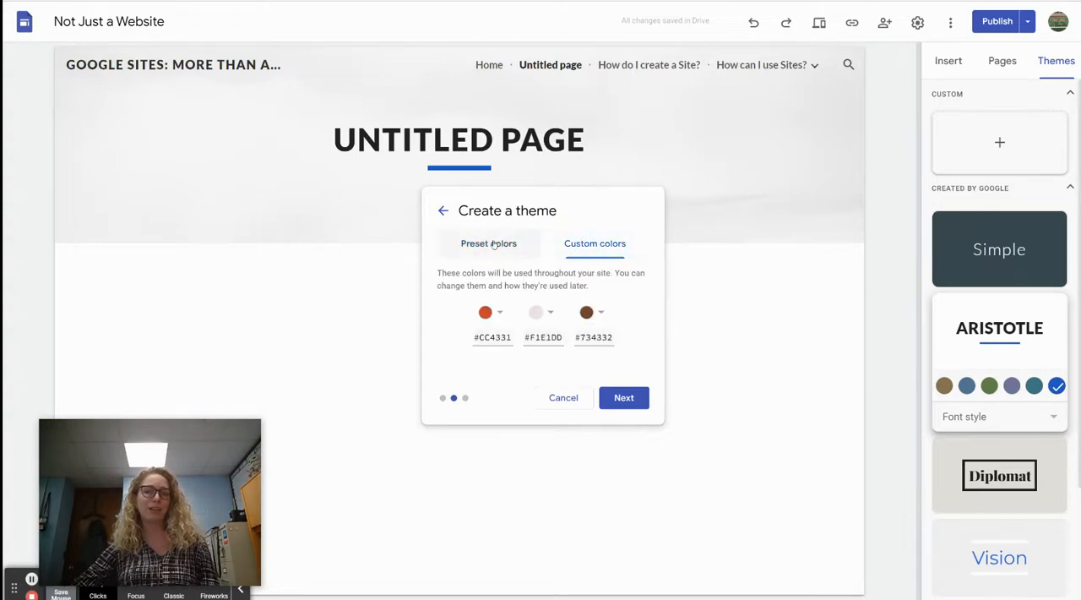
{"action": "left_click", "coordinate": [489, 313]}
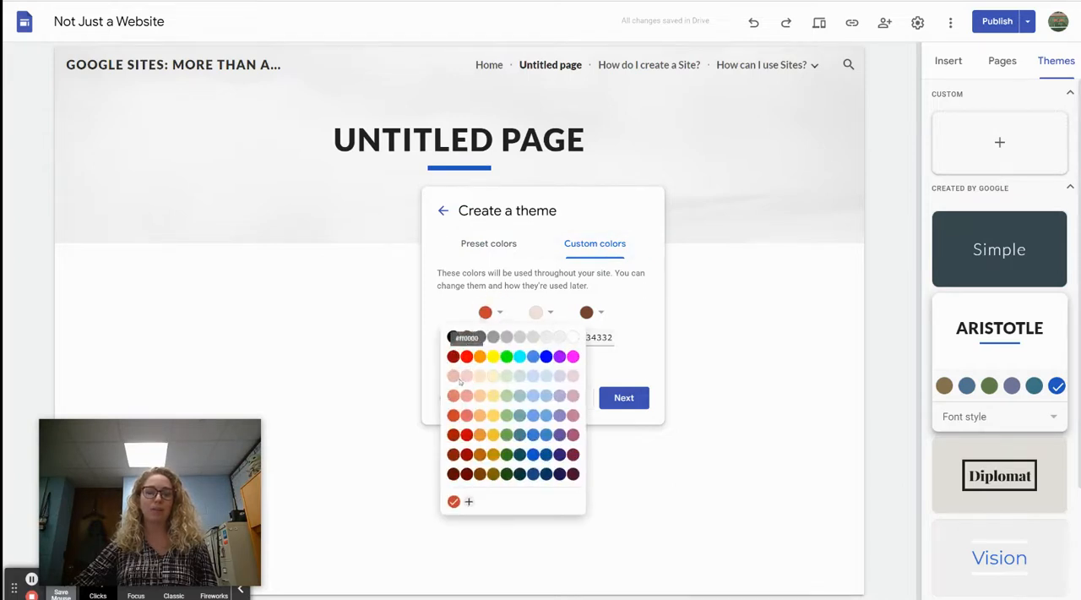
{"action": "left_click", "coordinate": [469, 502]}
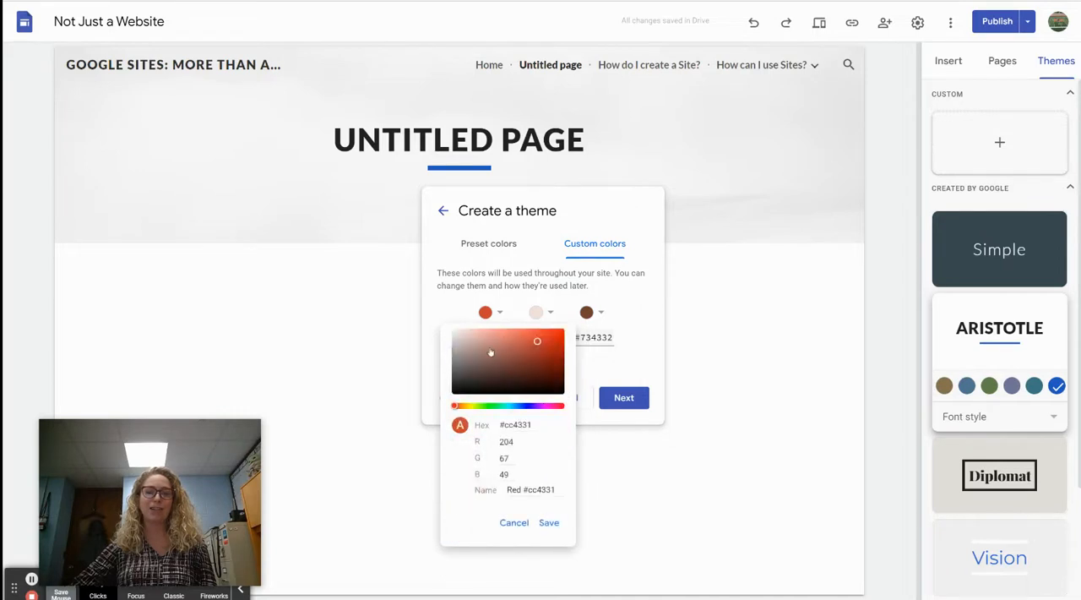
{"action": "left_click", "coordinate": [515, 523]}
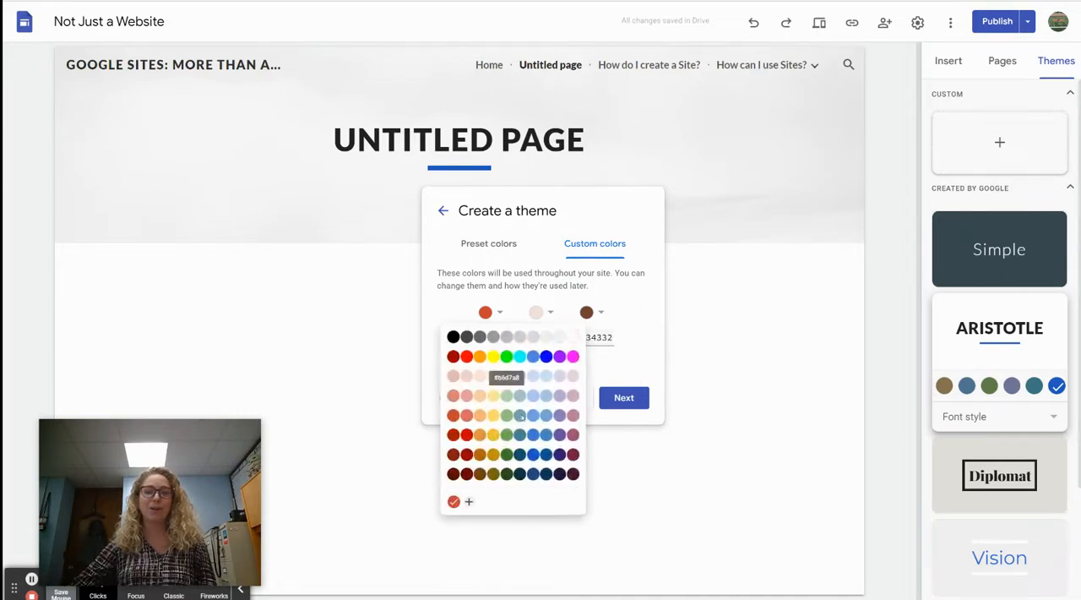
{"action": "left_click", "coordinate": [604, 362]}
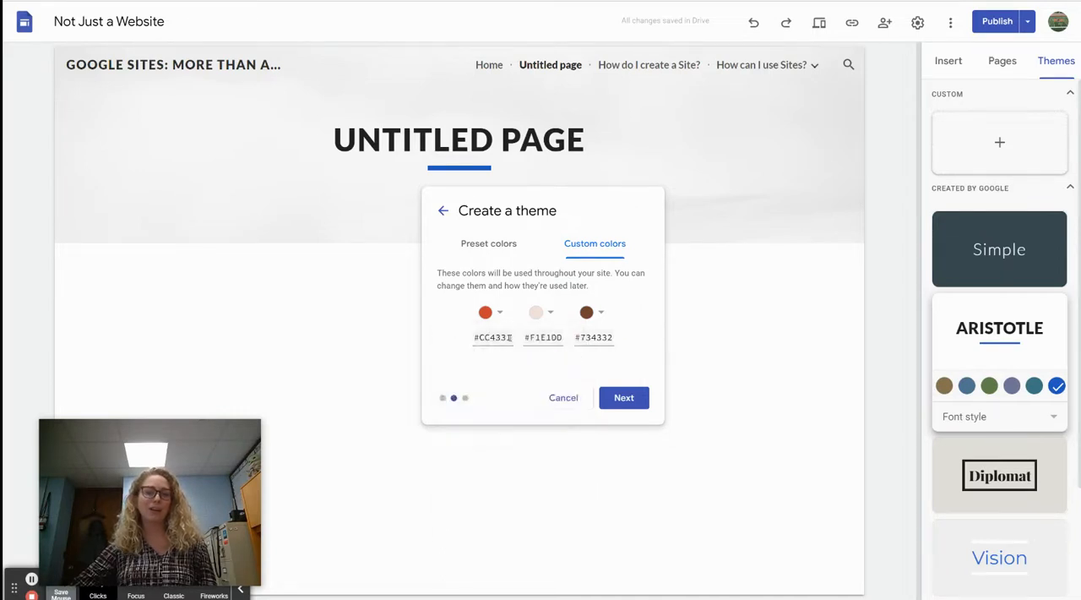
Step: Set the three custom theme colors to #CB6F0E, white #FFFFFF and black #000000, and continue to the font selection
{"action": "triple_click", "coordinate": [509, 337]}
{"action": "type", "text": "#CB6F0E"}
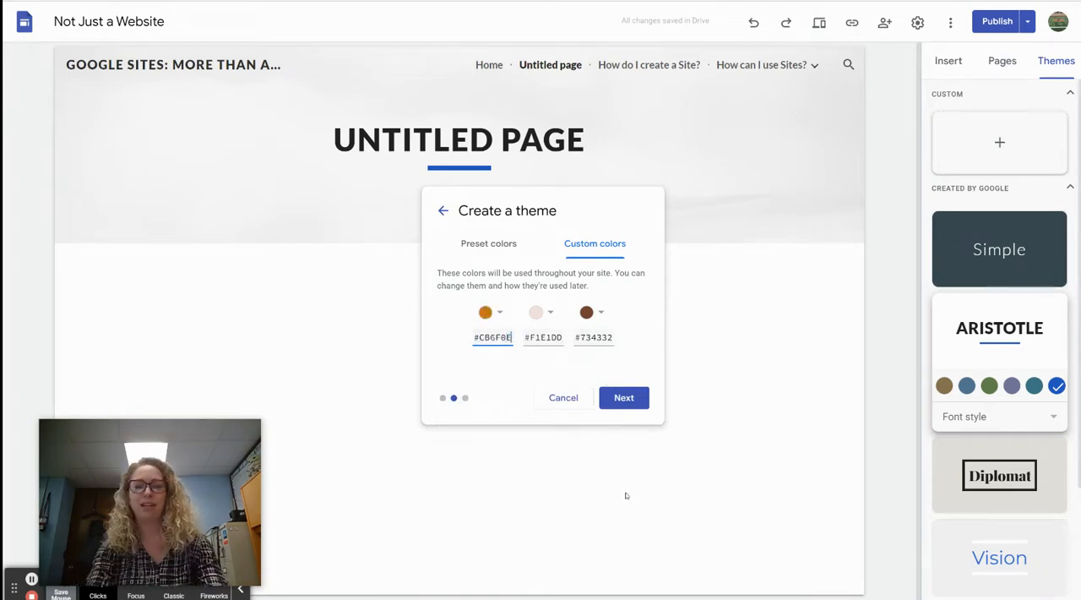
{"action": "left_click", "coordinate": [556, 318]}
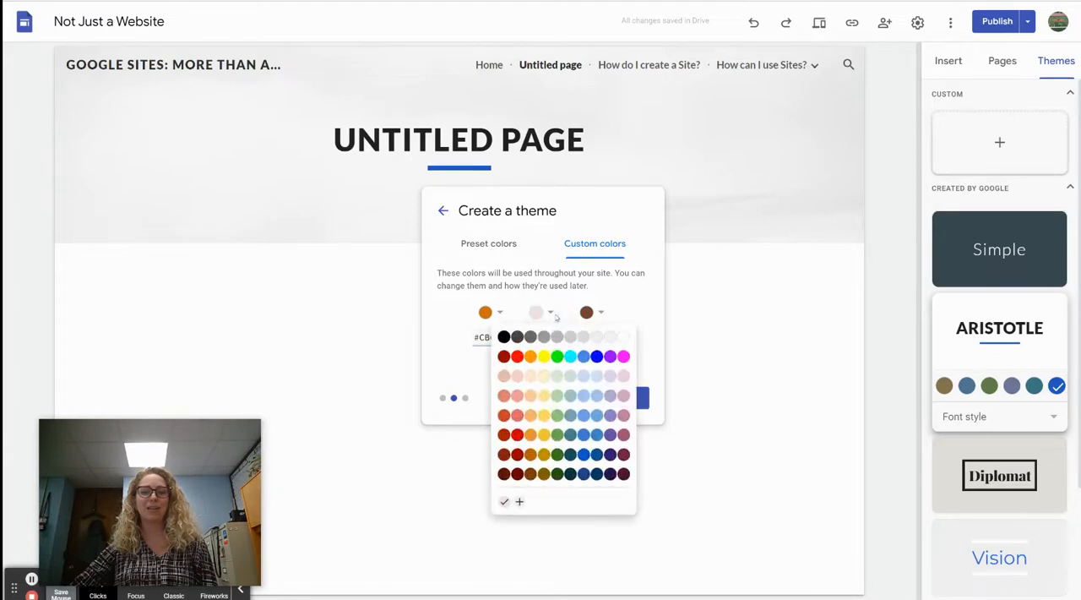
{"action": "left_click", "coordinate": [624, 337]}
{"action": "left_click", "coordinate": [602, 311]}
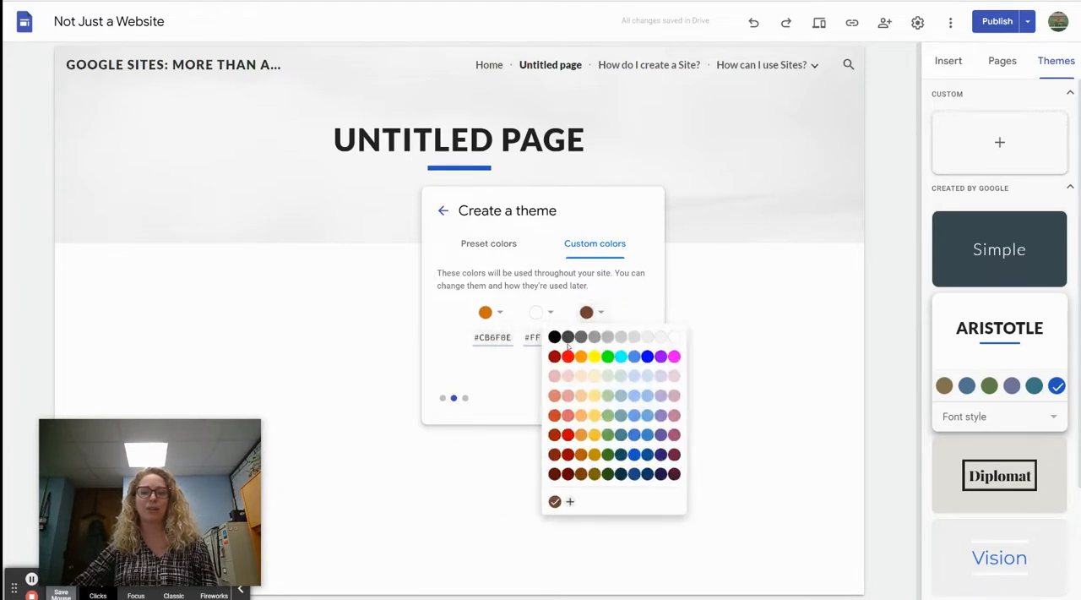
{"action": "left_click", "coordinate": [555, 337]}
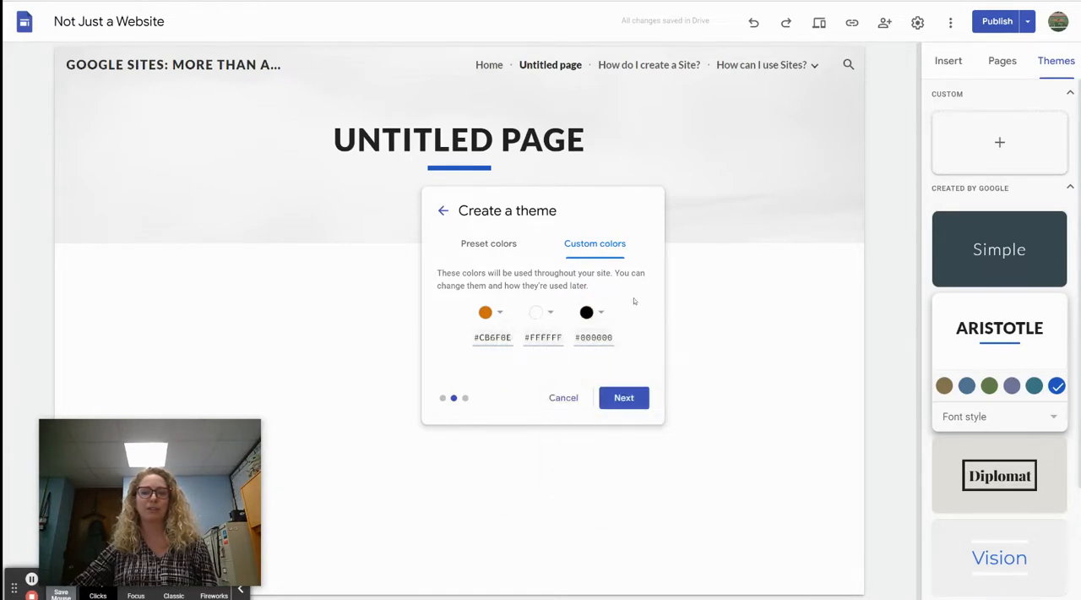
{"action": "left_click", "coordinate": [629, 401]}
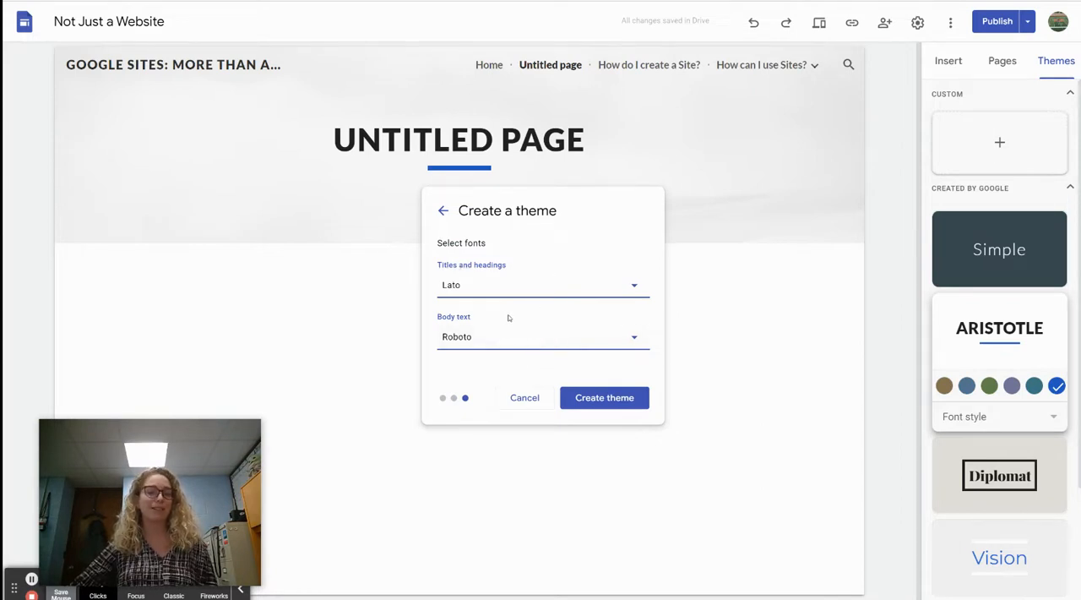
Step: Create the theme with Lato for titles and headings and Roboto for body text
{"action": "left_click", "coordinate": [517, 290]}
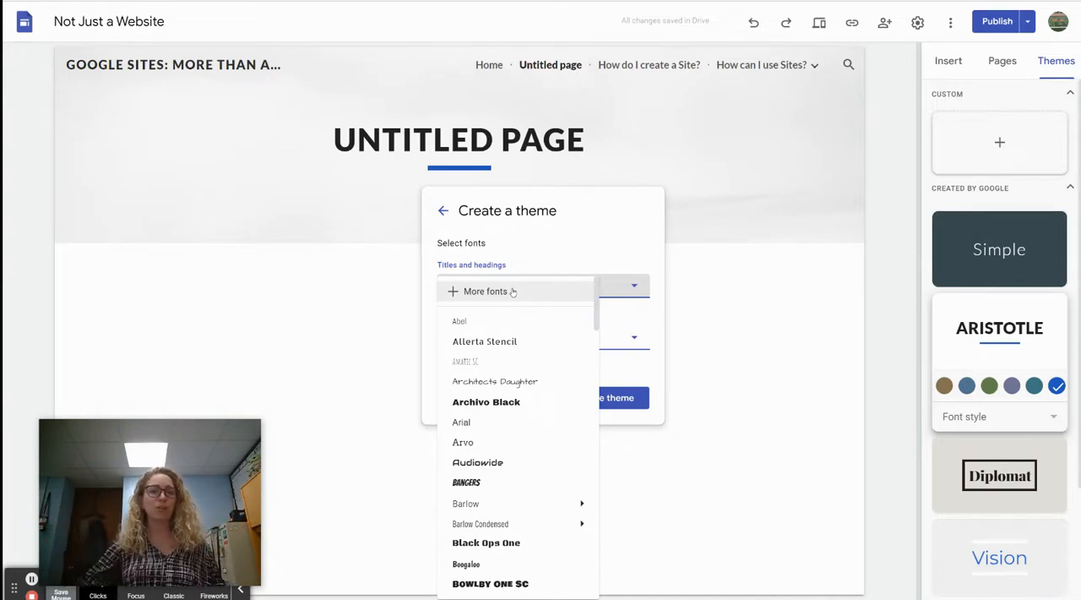
{"action": "left_click", "coordinate": [571, 249]}
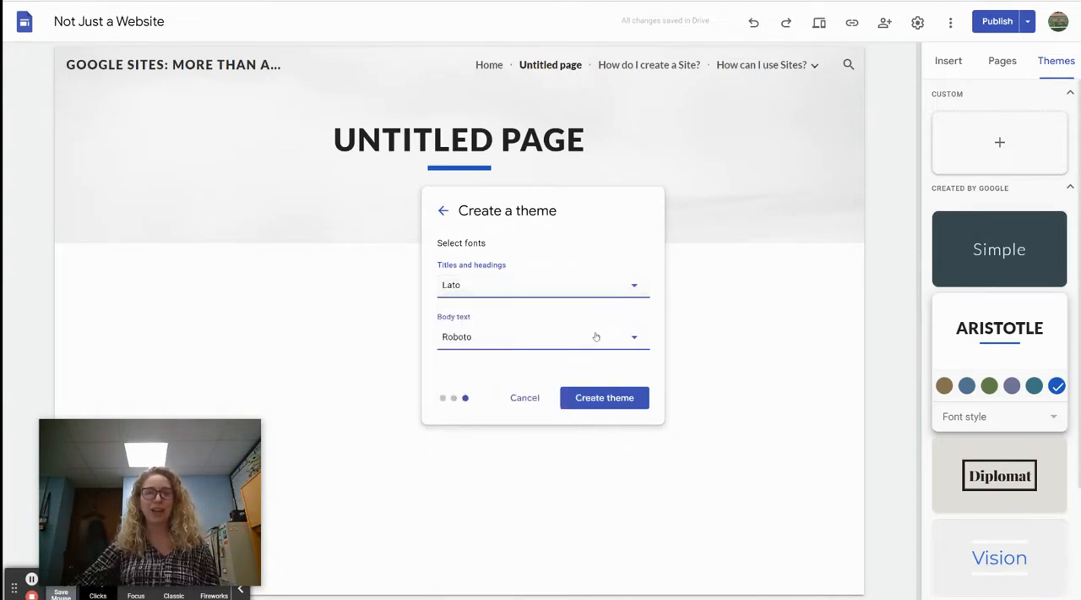
{"action": "left_click", "coordinate": [595, 340]}
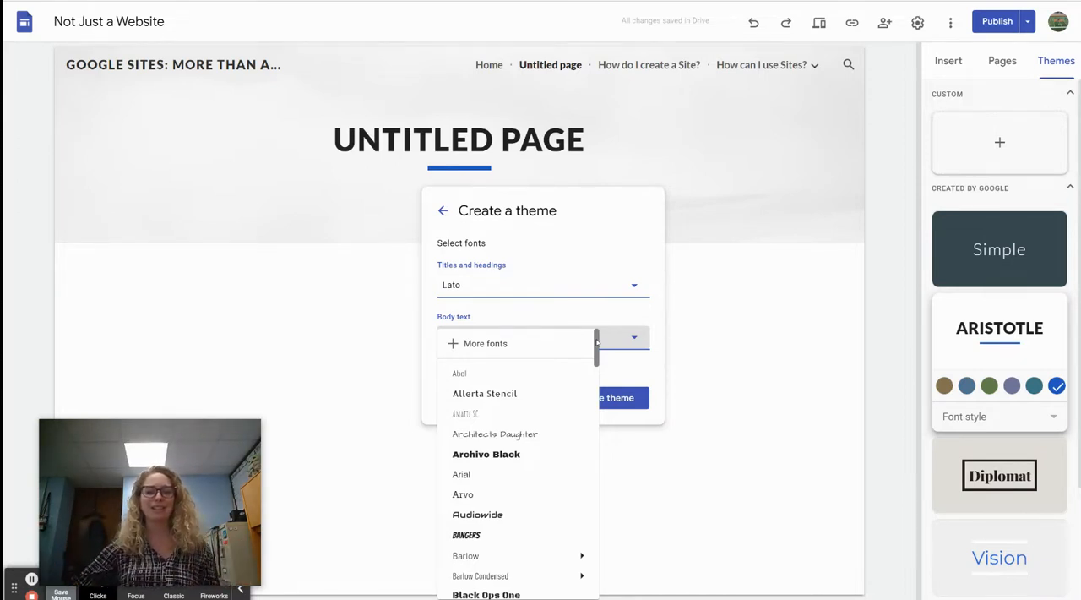
{"action": "left_click", "coordinate": [611, 308]}
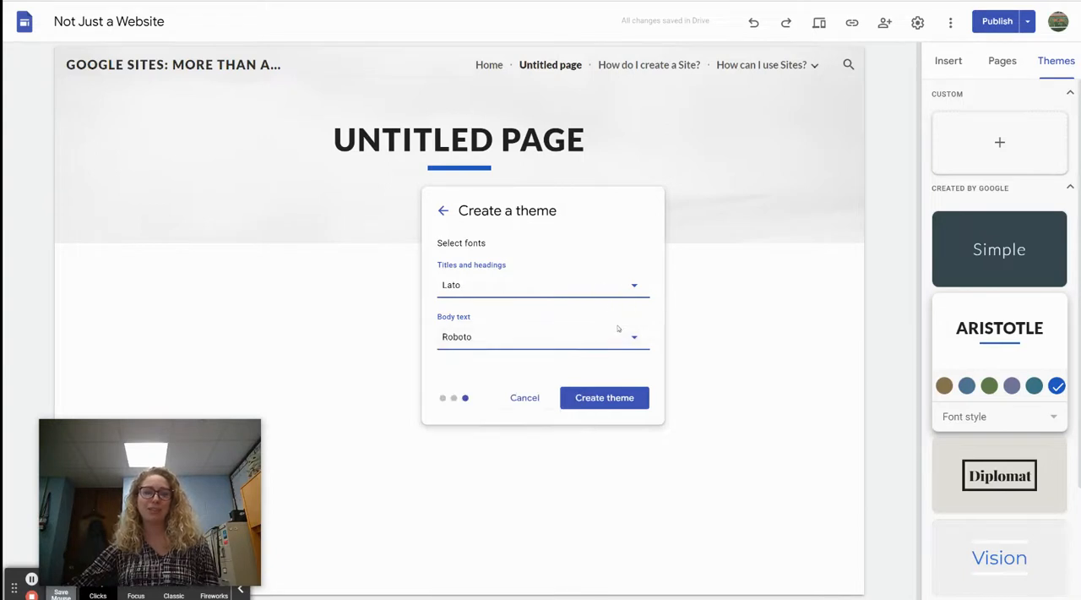
{"action": "left_click", "coordinate": [597, 396]}
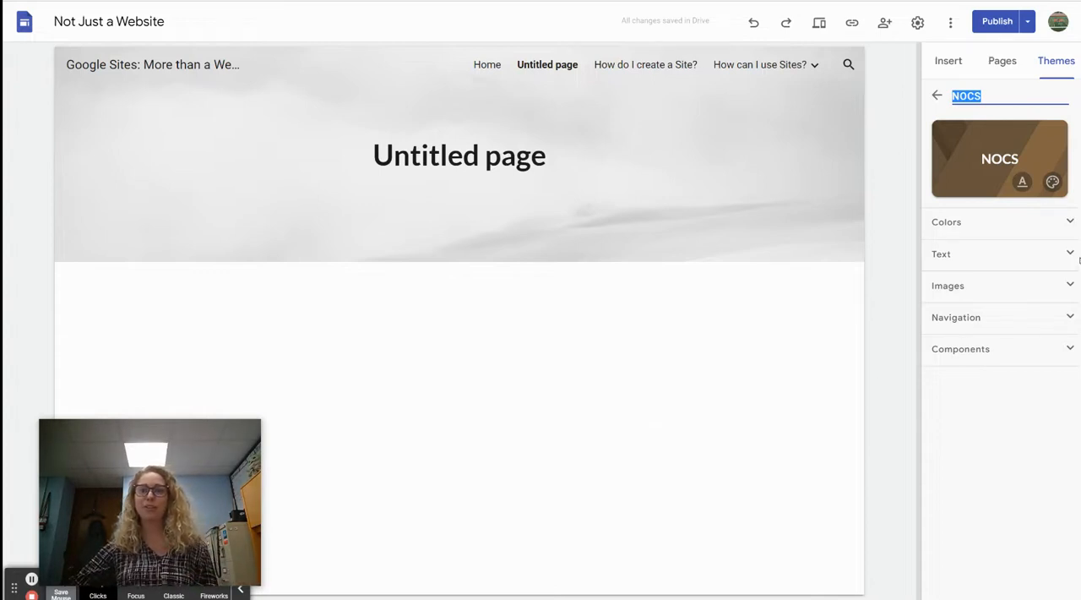
Step: Return to the theme list and reopen the custom NOCS theme for editing
{"action": "left_click", "coordinate": [936, 96]}
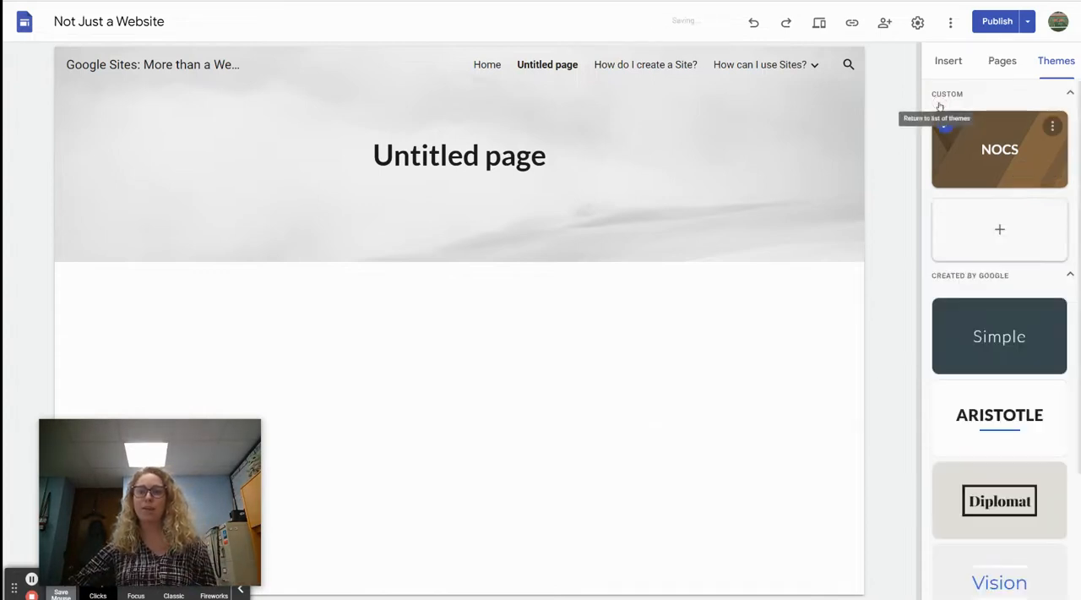
{"action": "left_click", "coordinate": [1053, 127]}
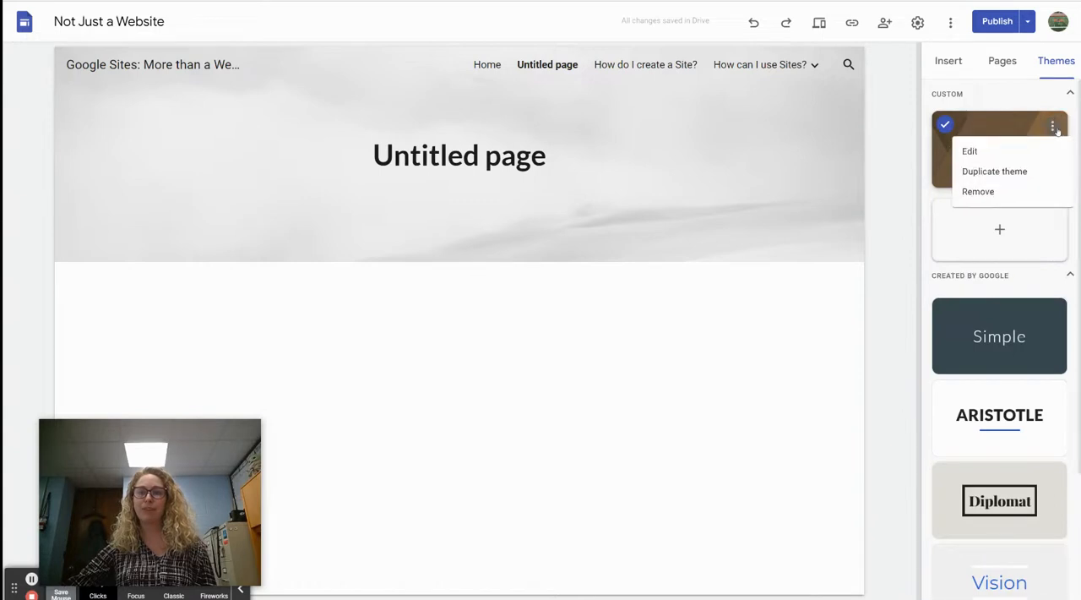
{"action": "left_click", "coordinate": [988, 157]}
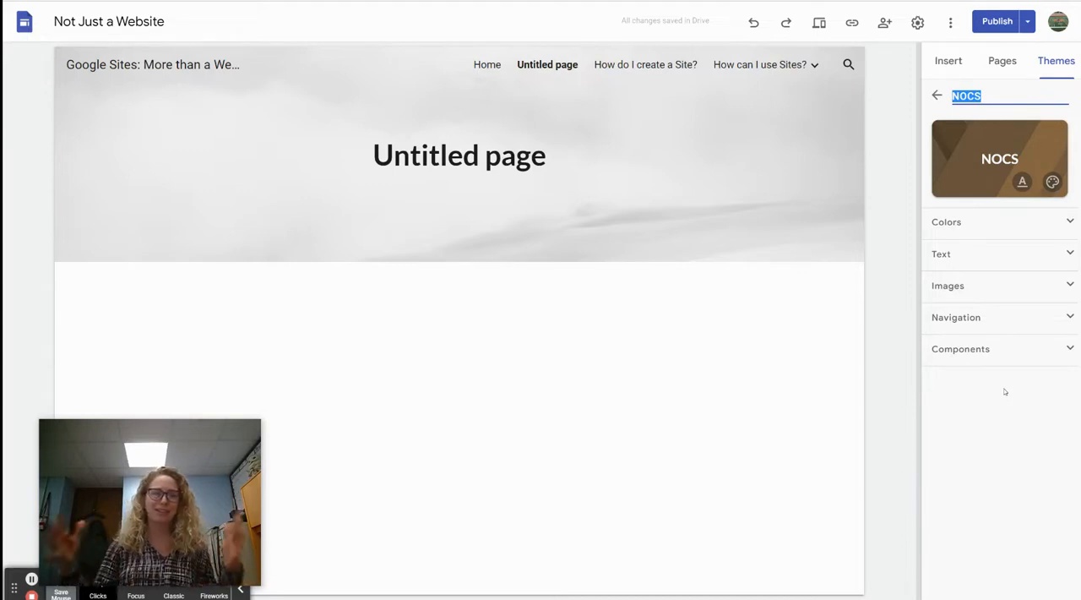
Step: Examine the NOCS theme's color settings for Styles 1, 2 and 3, including the detailed title, heading and body text options
{"action": "left_click", "coordinate": [983, 230]}
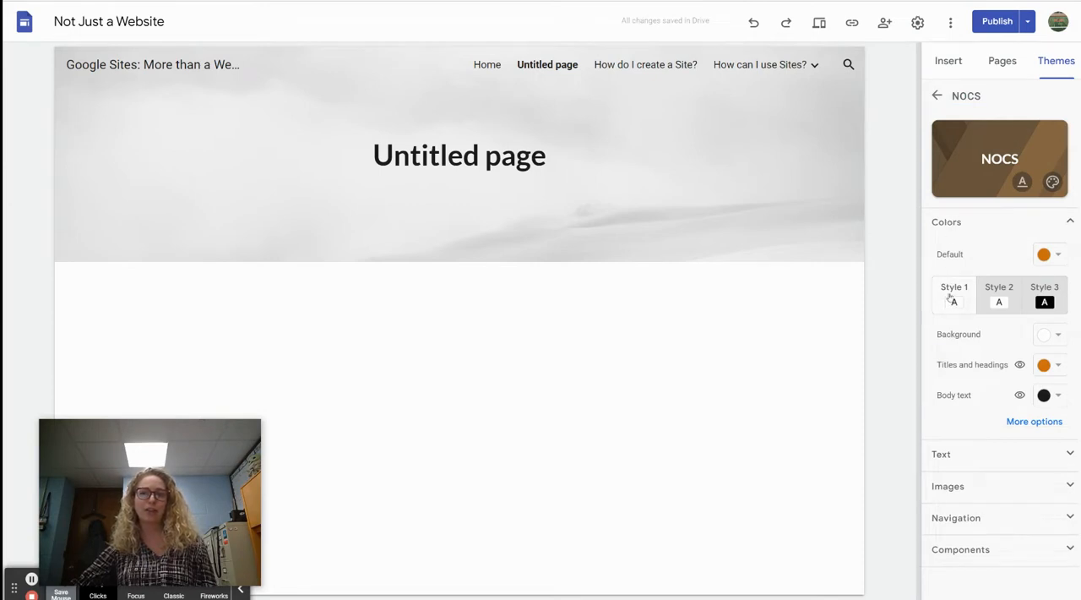
{"action": "left_click", "coordinate": [1001, 290]}
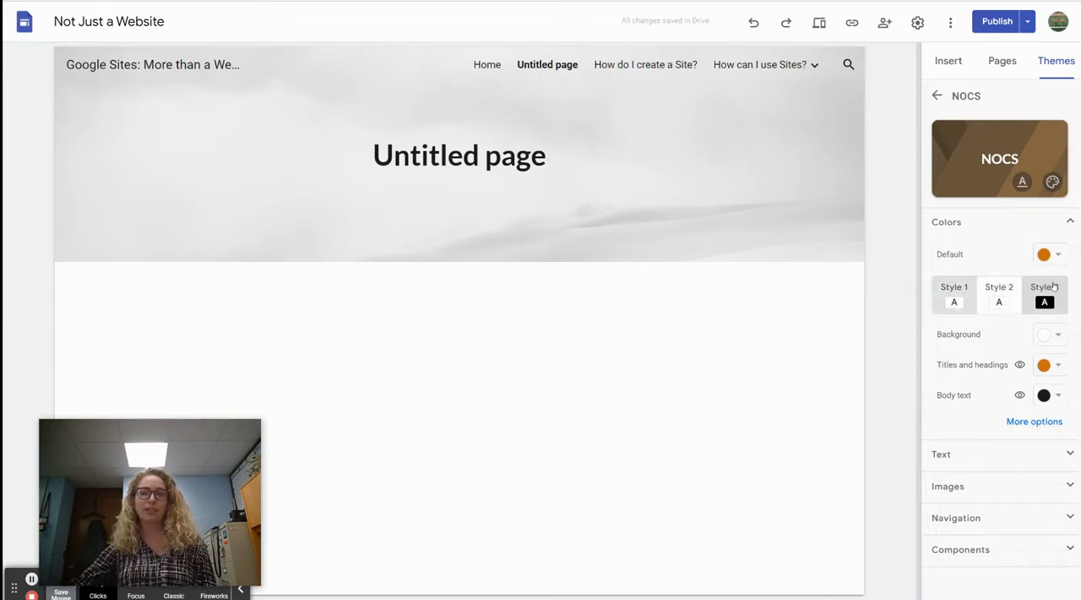
{"action": "left_click", "coordinate": [1051, 289]}
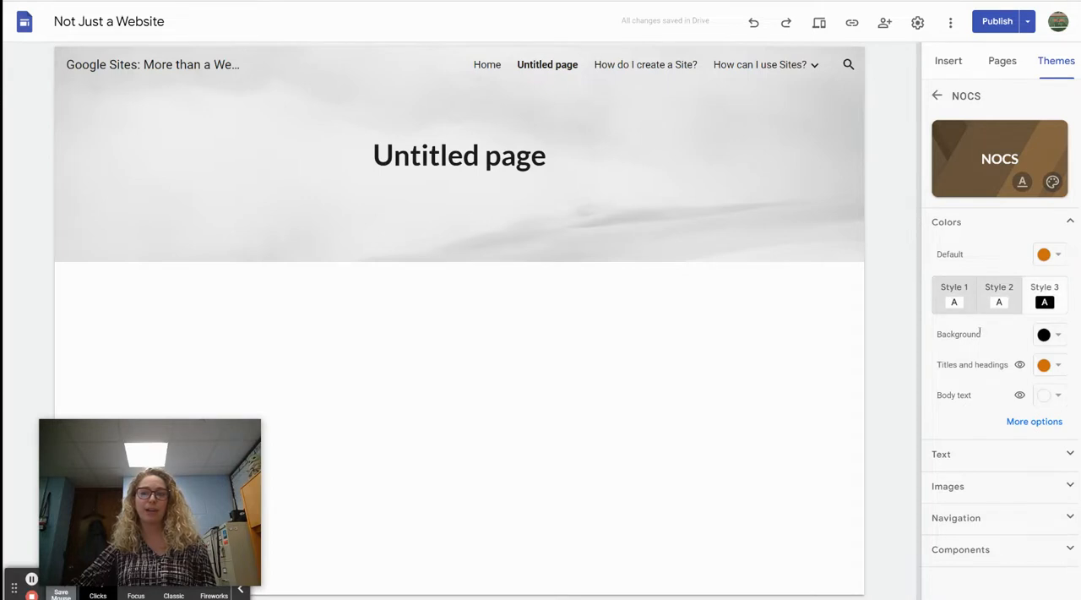
{"action": "left_click", "coordinate": [1023, 422]}
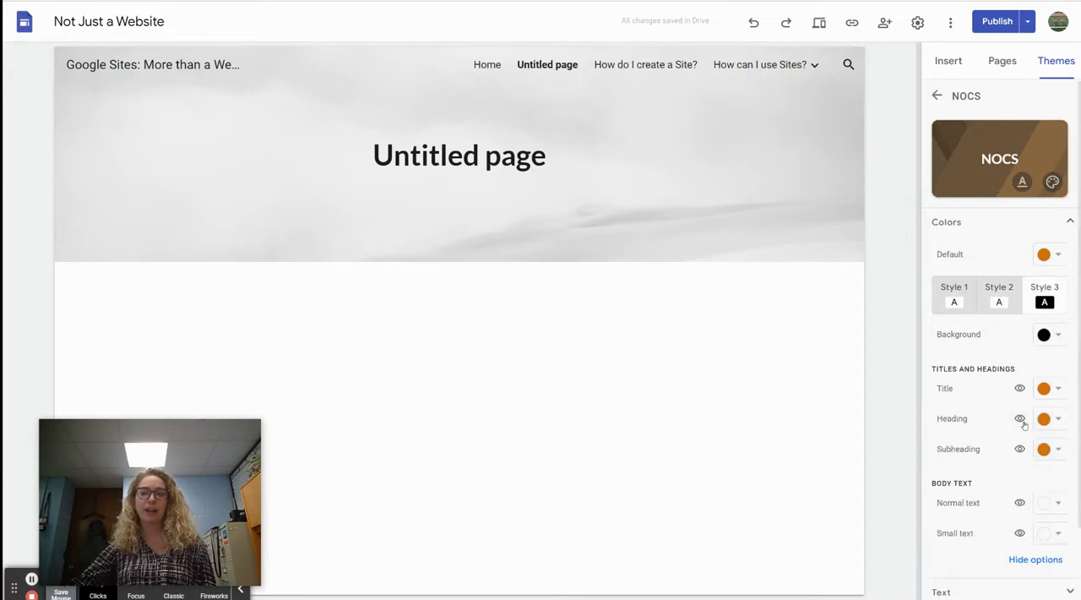
{"action": "left_click", "coordinate": [962, 288]}
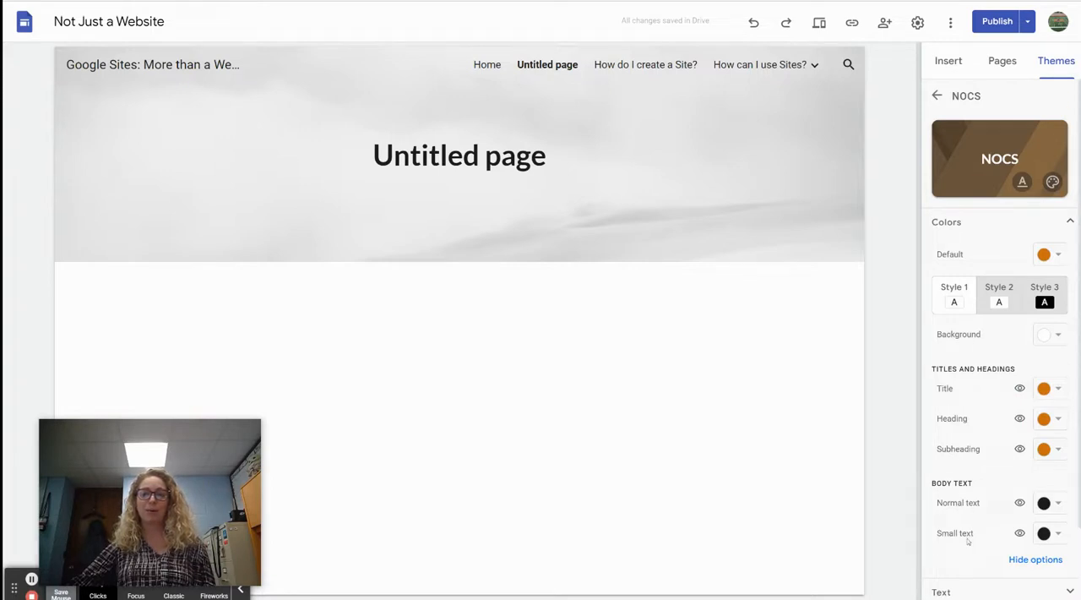
{"action": "left_click", "coordinate": [1044, 297]}
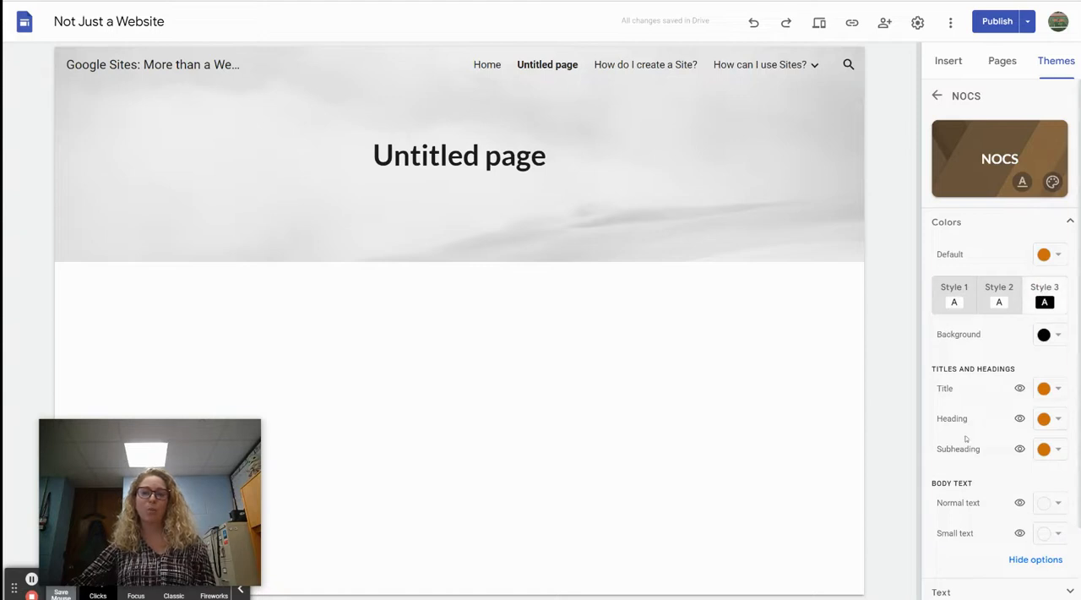
Step: Switch the color settings back to Style 1, then review the theme's text settings and its list of text styles
{"action": "left_click", "coordinate": [959, 300]}
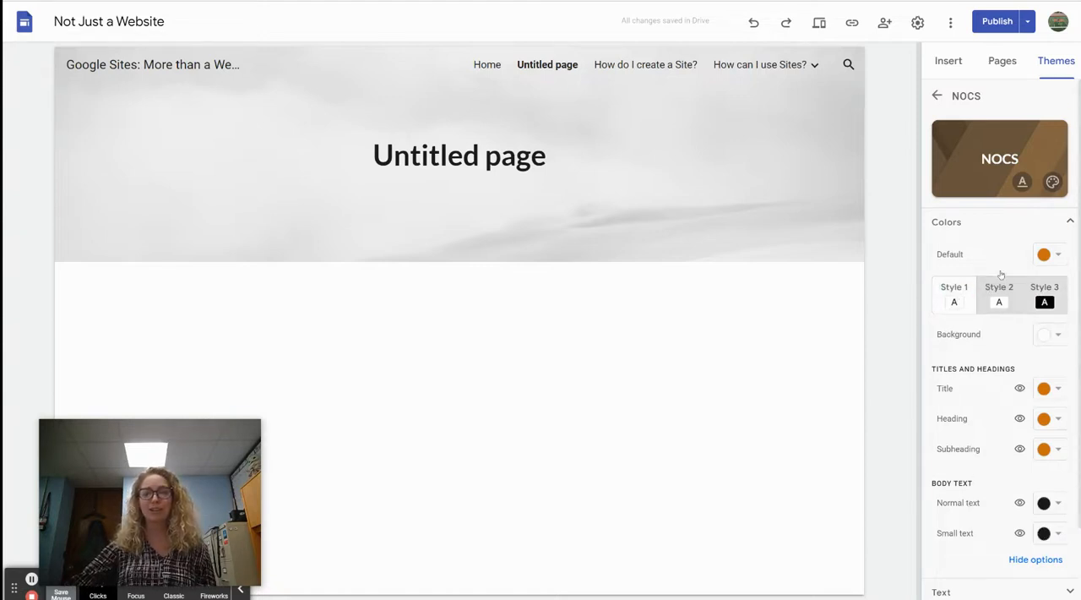
{"action": "left_click", "coordinate": [1007, 221]}
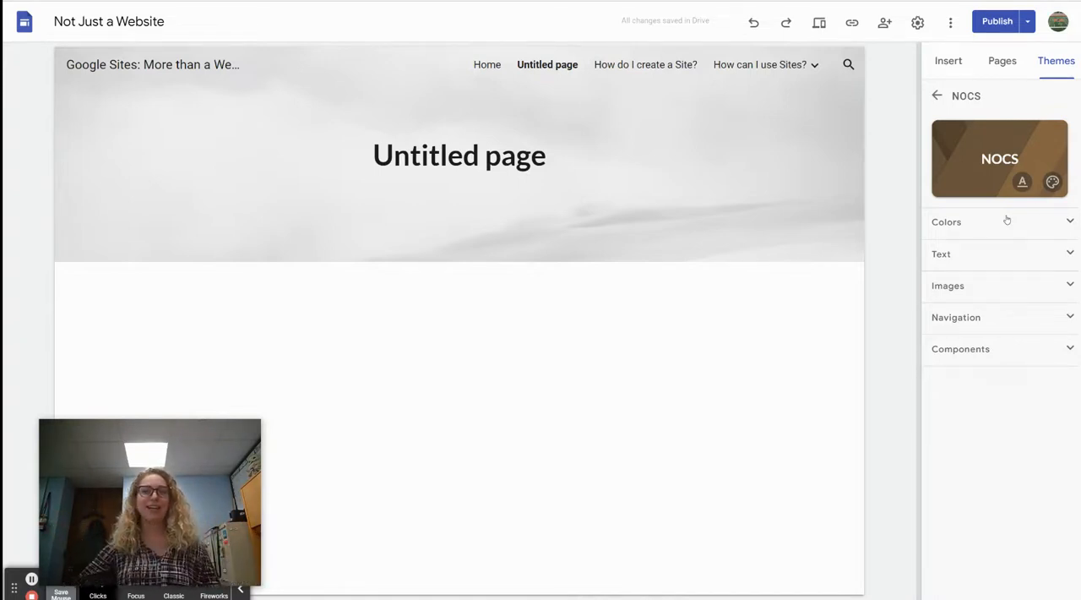
{"action": "left_click", "coordinate": [982, 253]}
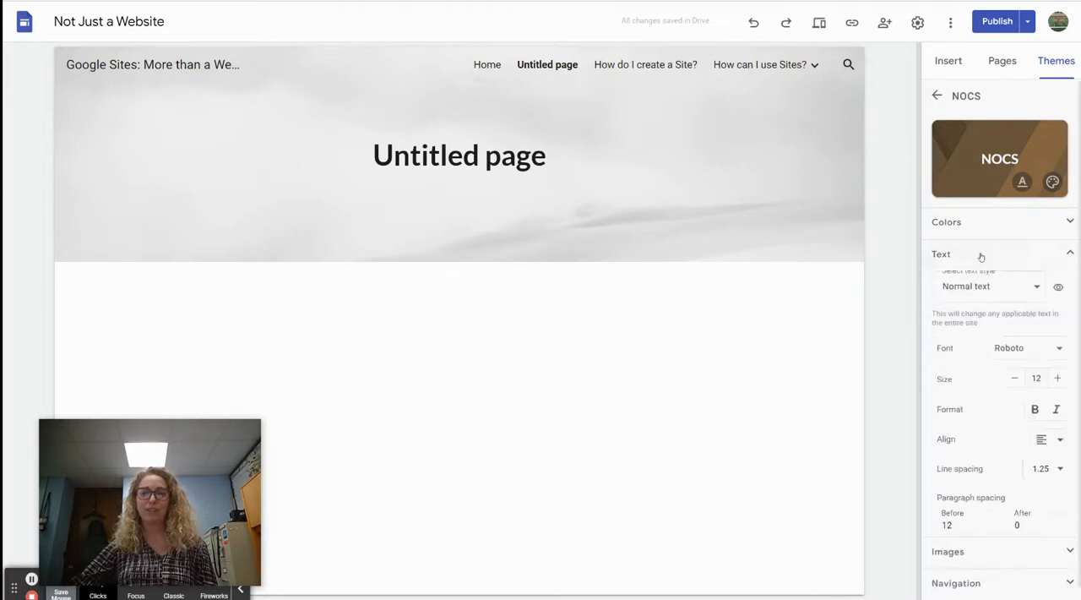
{"action": "left_click", "coordinate": [994, 291]}
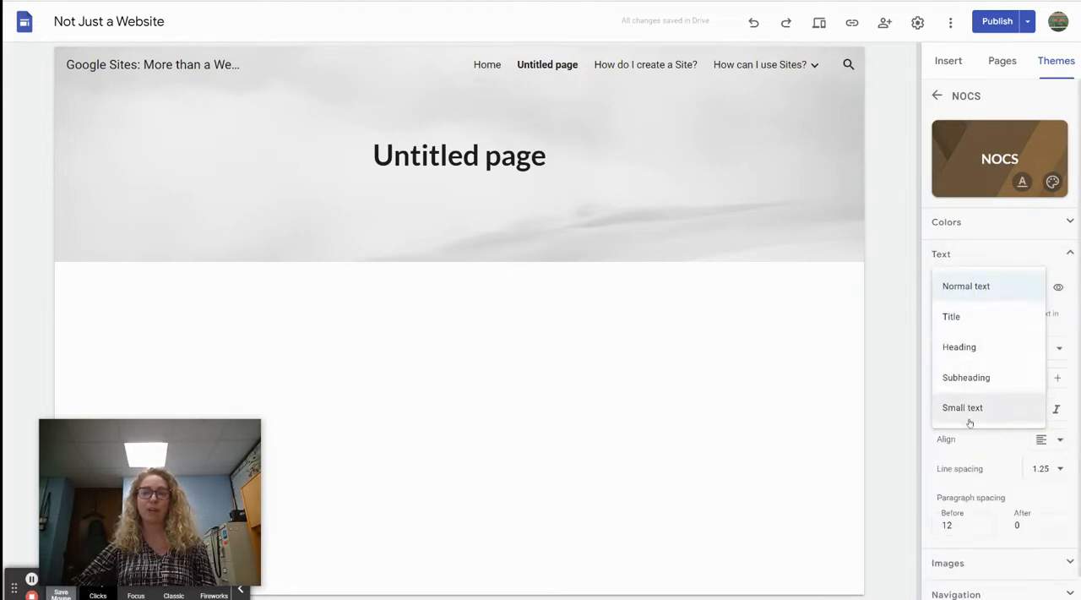
{"action": "left_click", "coordinate": [1005, 254]}
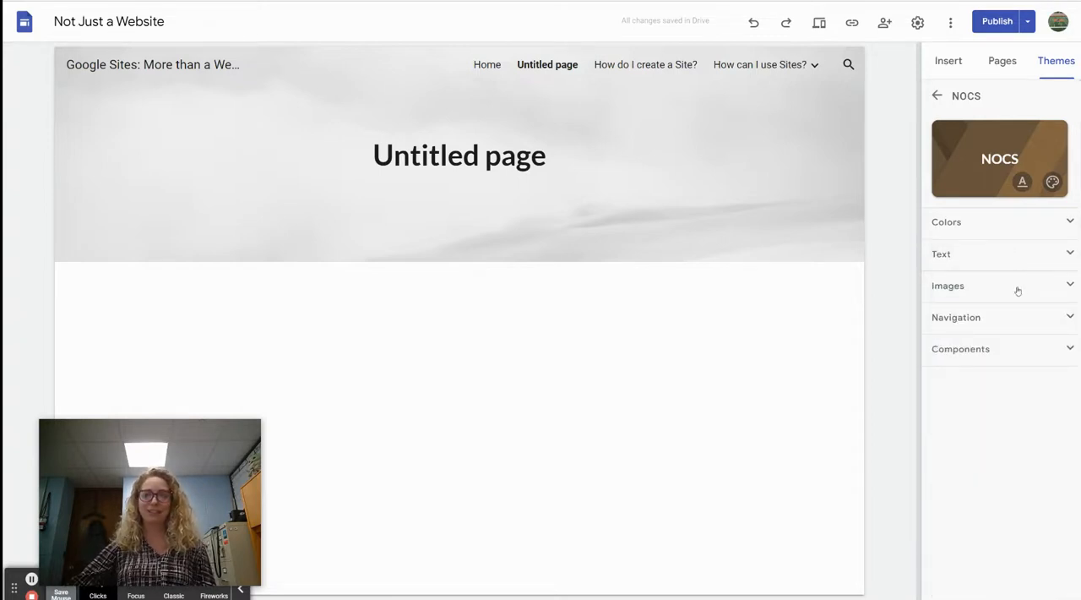
Step: Examine the NOCS theme's image options for the header, logo and favicon
{"action": "left_click", "coordinate": [1018, 289]}
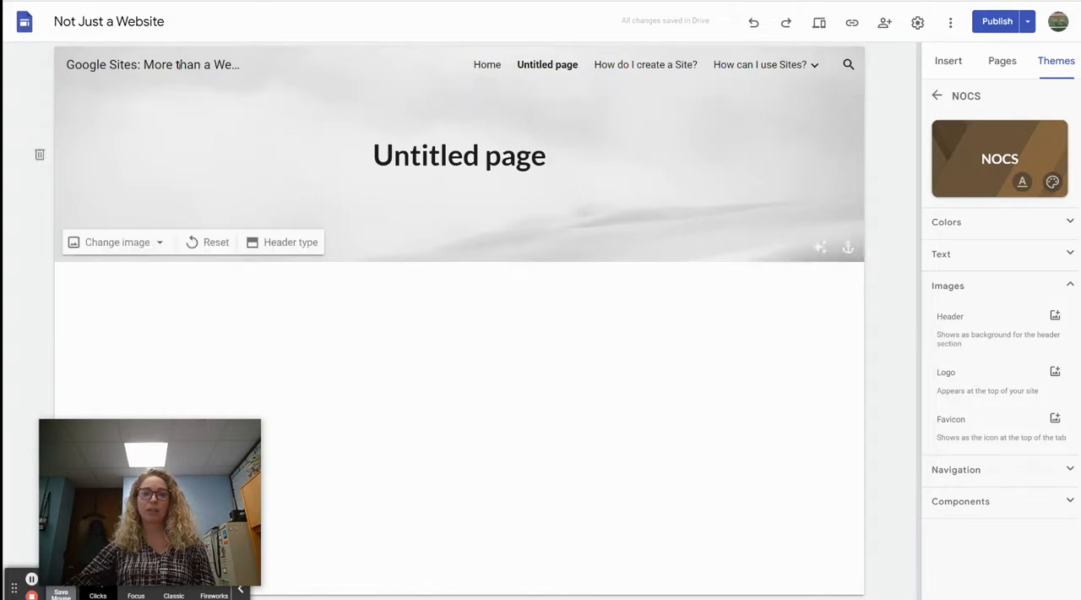
{"action": "mouse_move", "coordinate": [75, 65]}
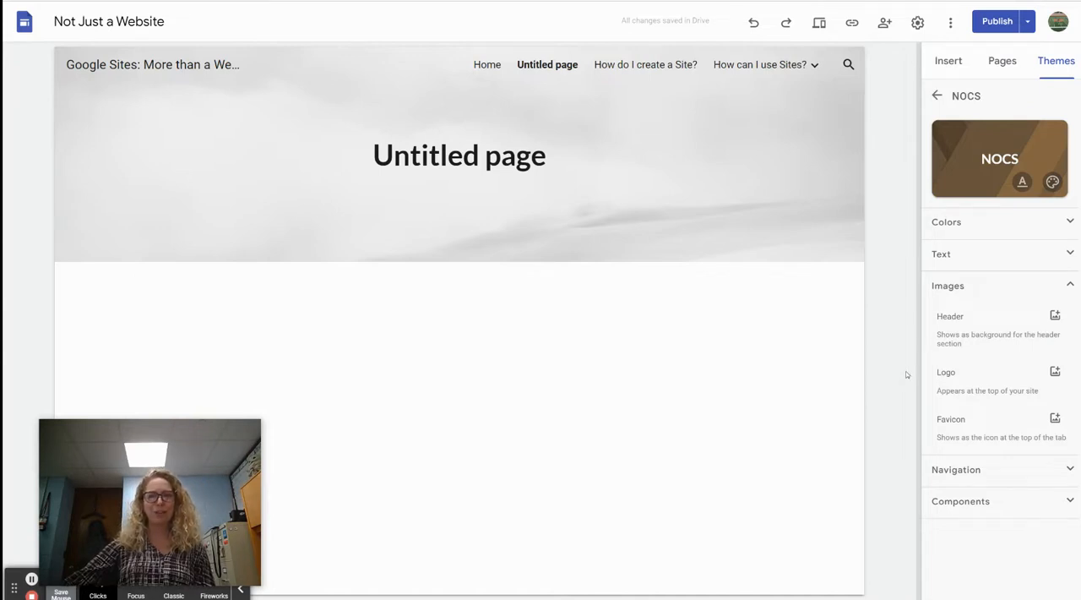
{"action": "left_click", "coordinate": [1052, 287]}
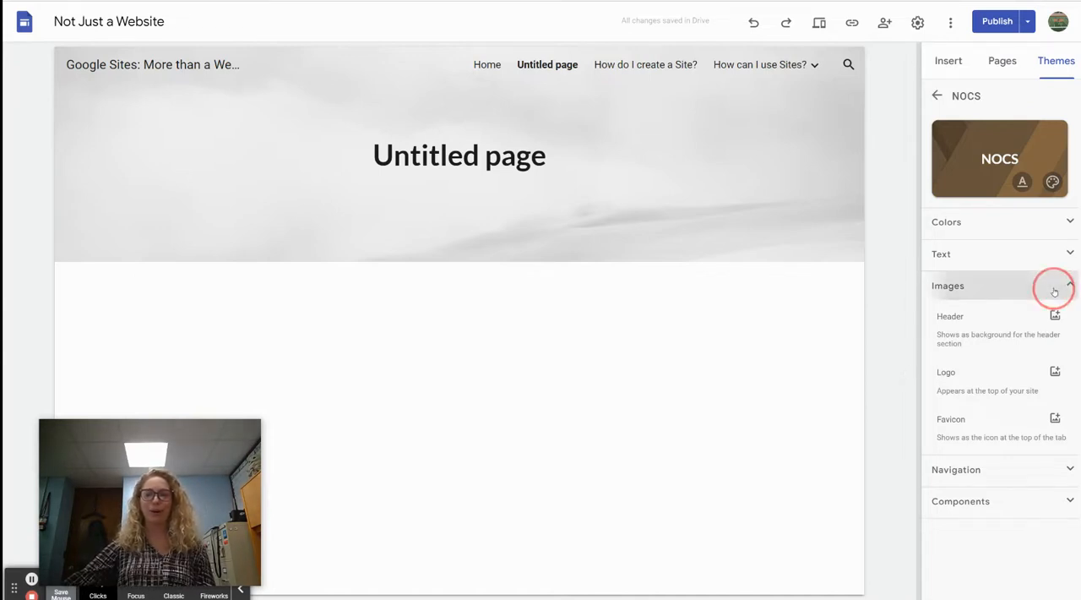
Step: Examine the theme's navigation settings and the component settings for buttons, dividers, links and image carousels
{"action": "left_click", "coordinate": [984, 318]}
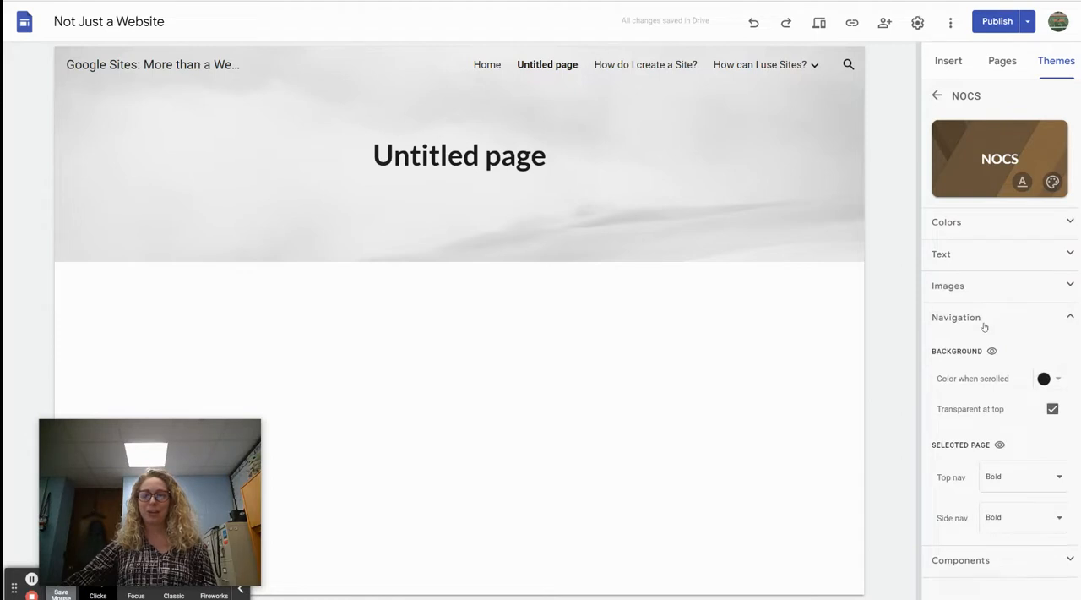
{"action": "left_click", "coordinate": [981, 561]}
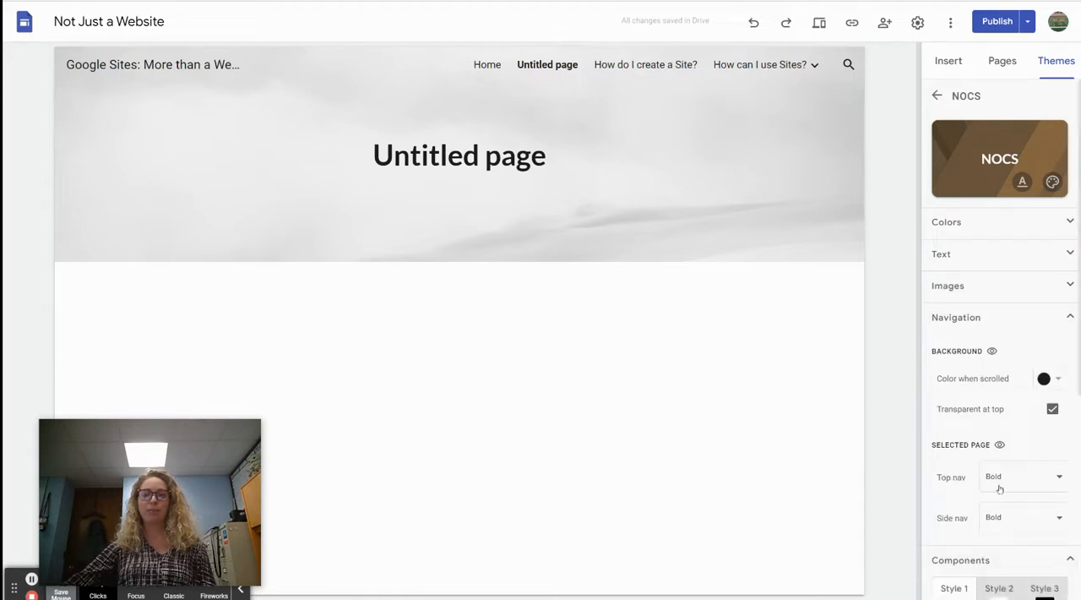
{"action": "scroll", "coordinate": [999, 490], "scroll_direction": "down", "scroll_amount": 4}
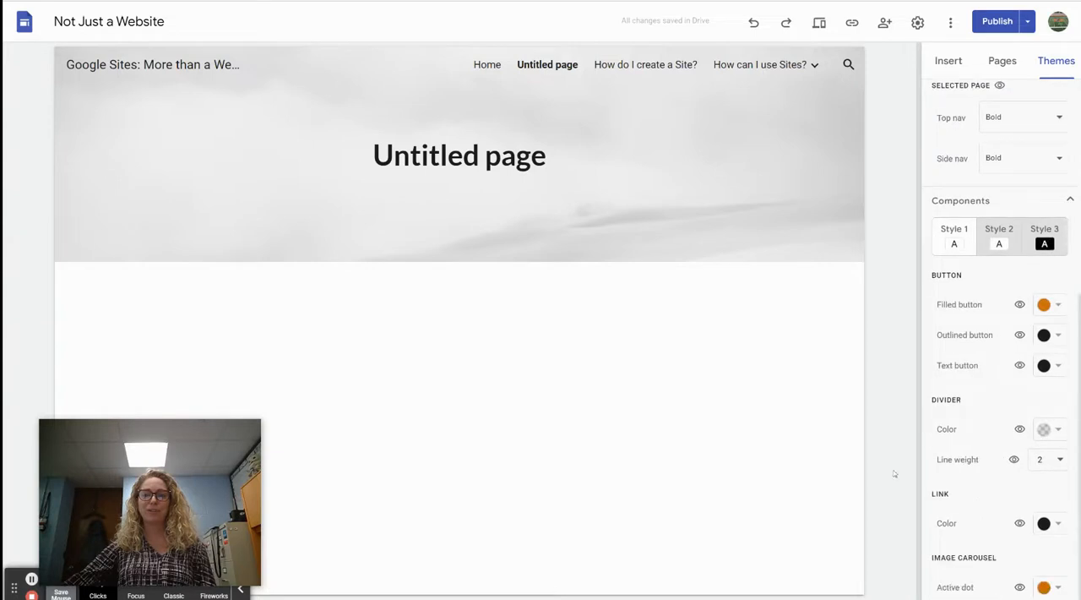